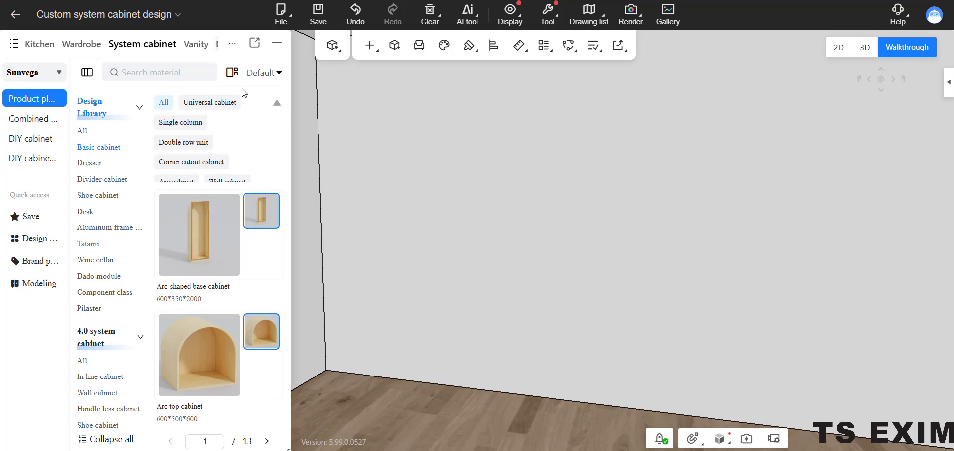
- Place a 600*350*2000 Universal cabinet from the Basic cabinet category on the floor against the wall, about 1033 mm from the left-hand corner
click(162, 50)
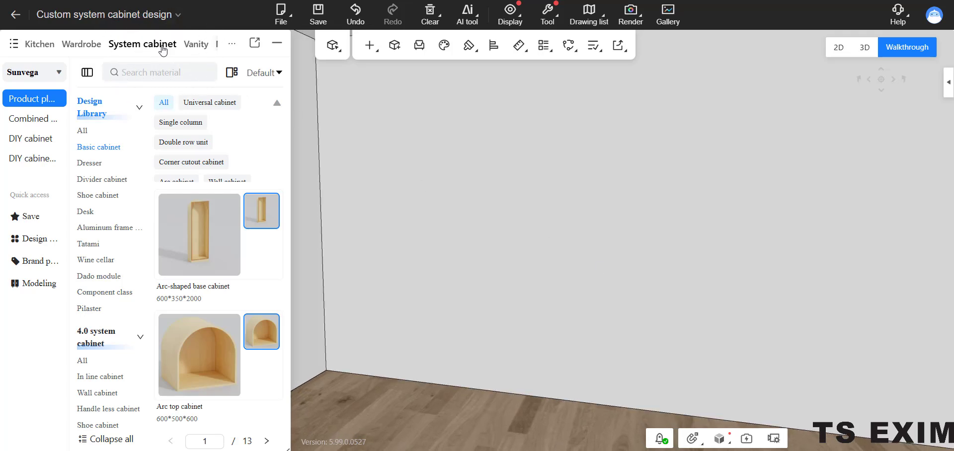
click(116, 150)
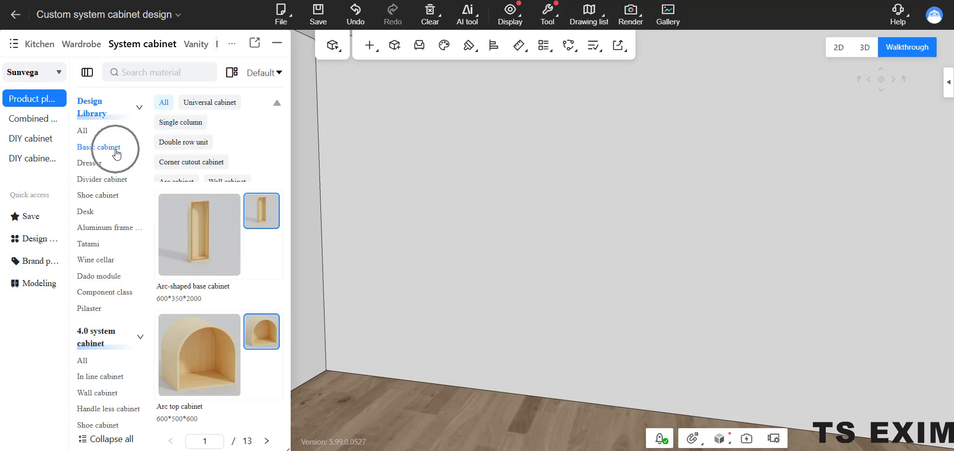
click(206, 109)
click(210, 105)
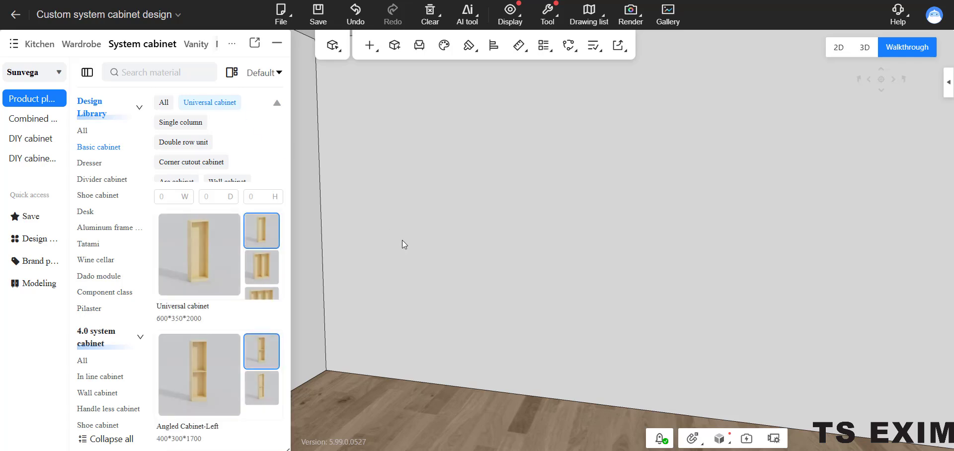
drag(402, 241, 497, 272)
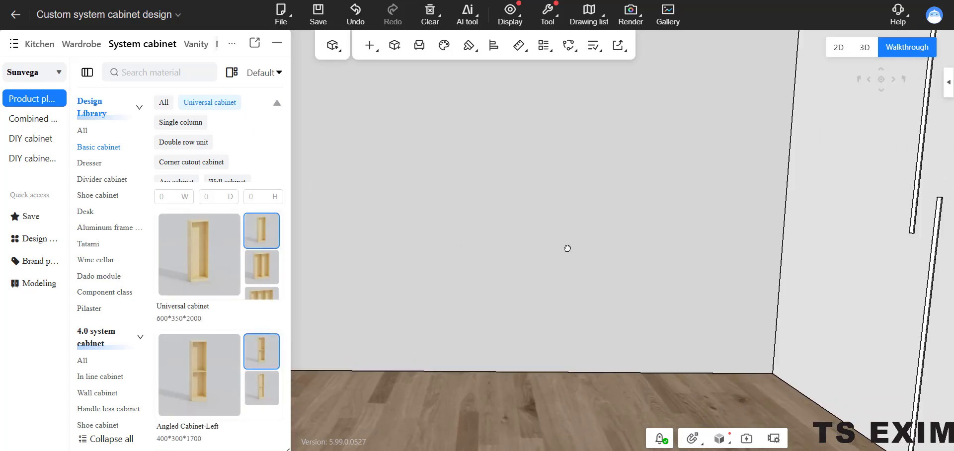
drag(567, 249, 538, 255)
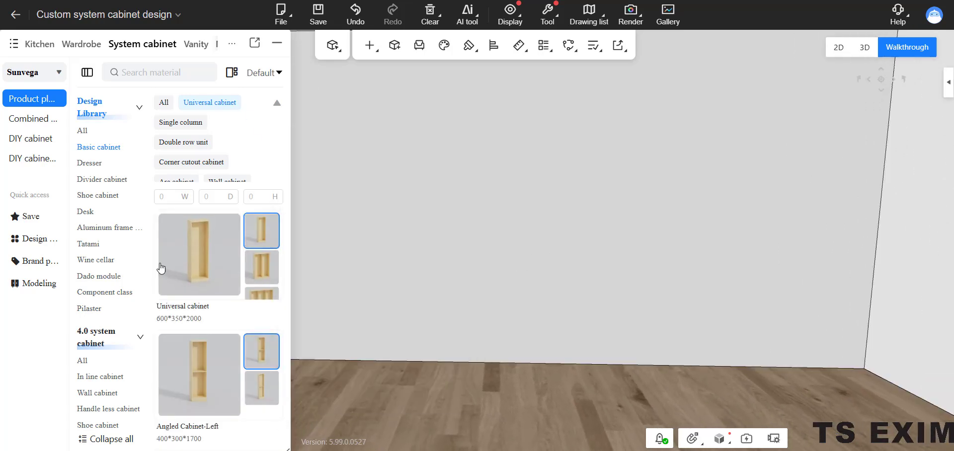
click(196, 273)
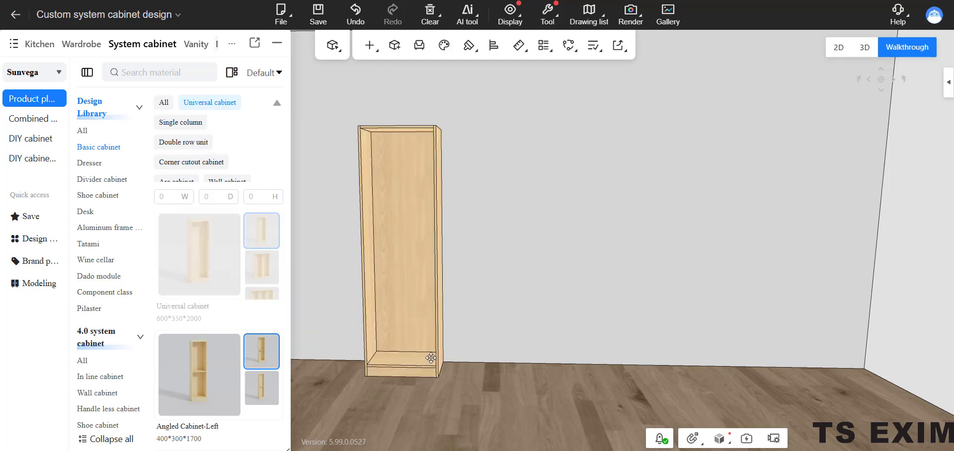
click(434, 355)
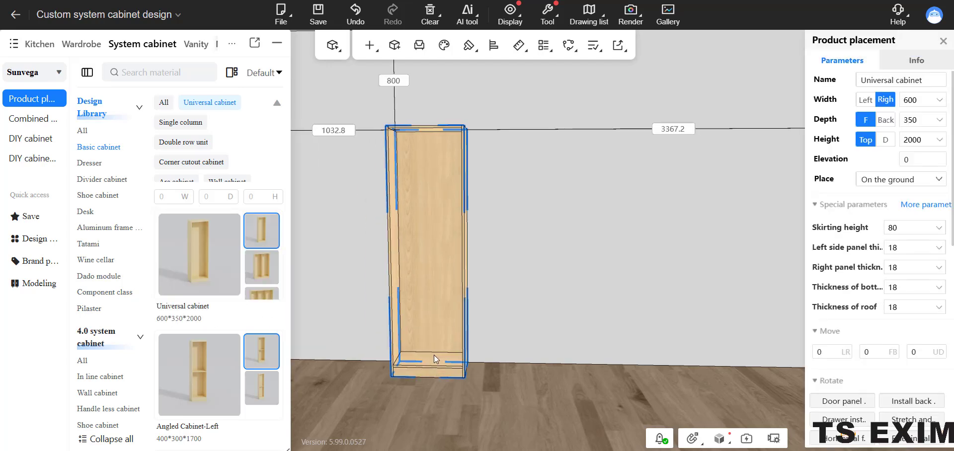
click(527, 242)
- Start adding a function part to the cabinet and browse the function library's Panel type folder to Other thickness plates
drag(527, 242, 595, 298)
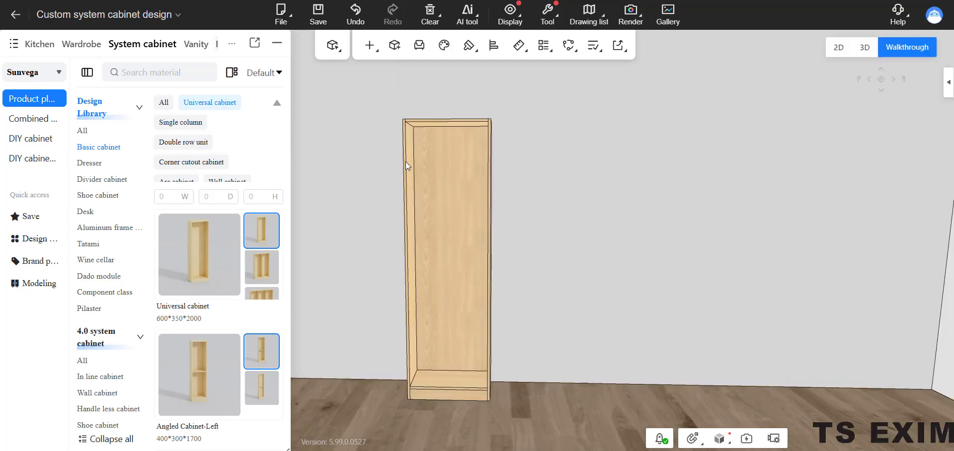
scroll(604, 207, up, 2)
drag(598, 229, 575, 281)
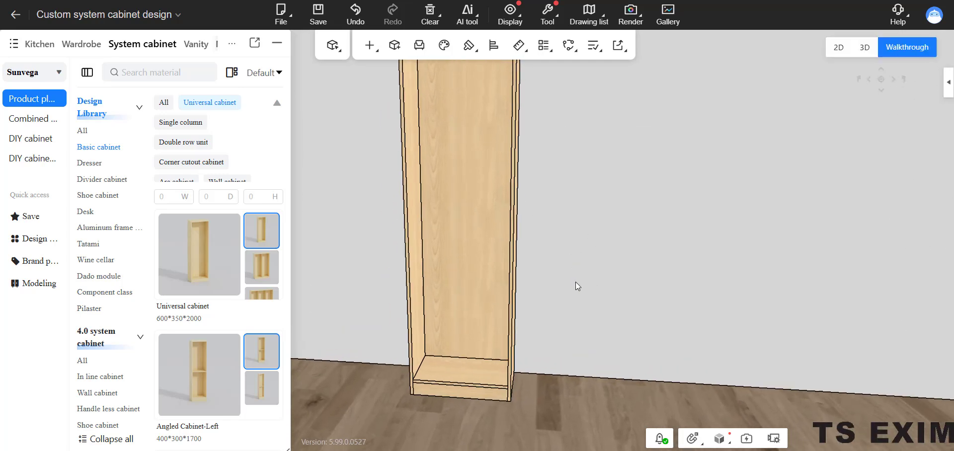
key(q)
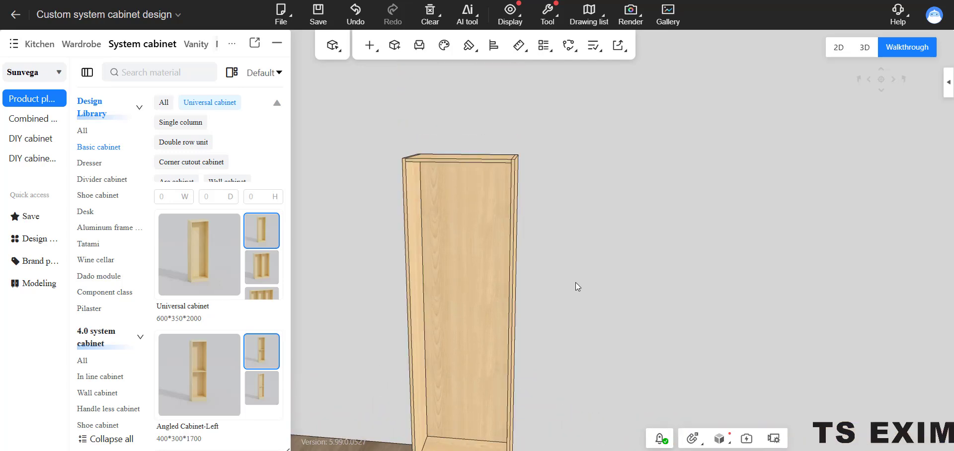
scroll(475, 258, up, 2)
click(470, 258)
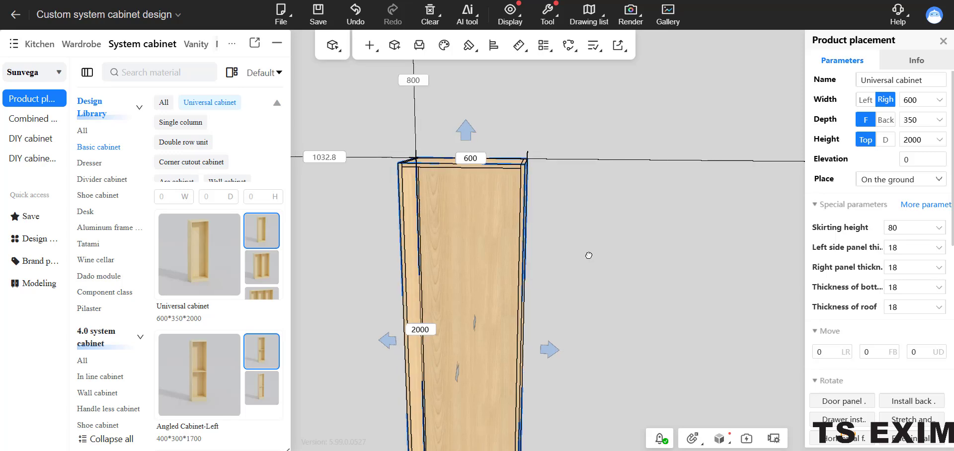
right_click(457, 216)
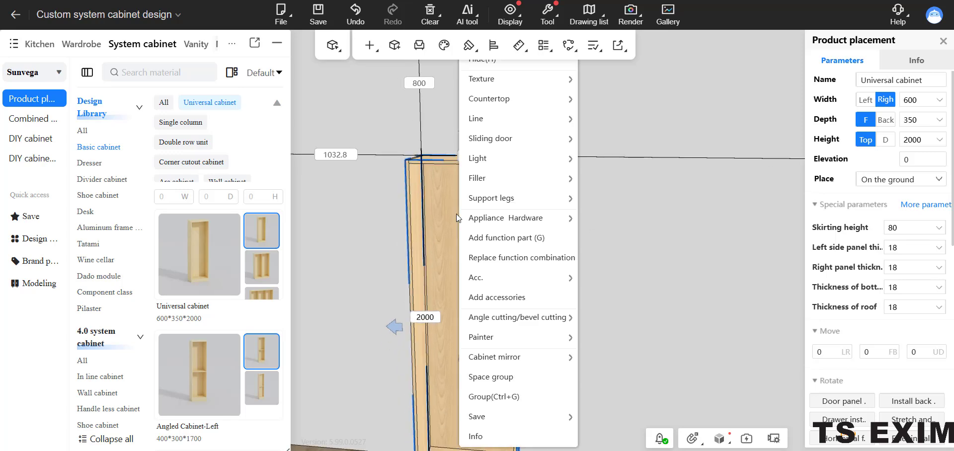
click(494, 239)
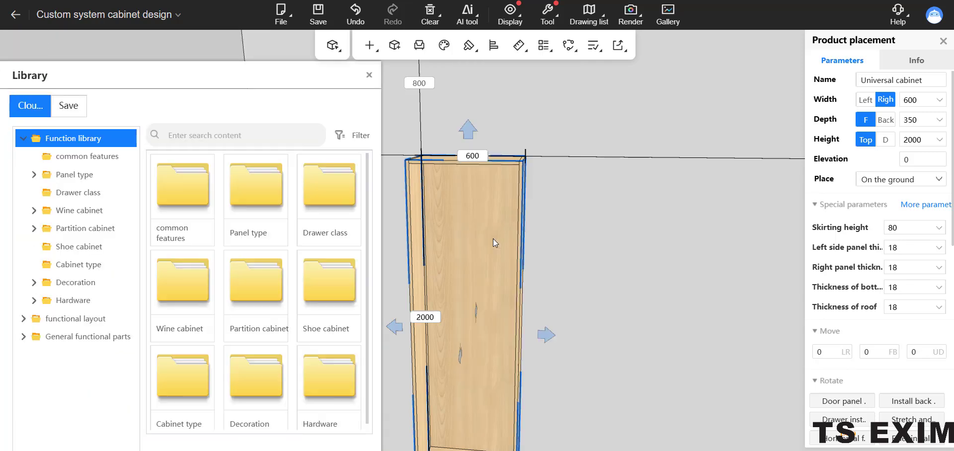
click(34, 178)
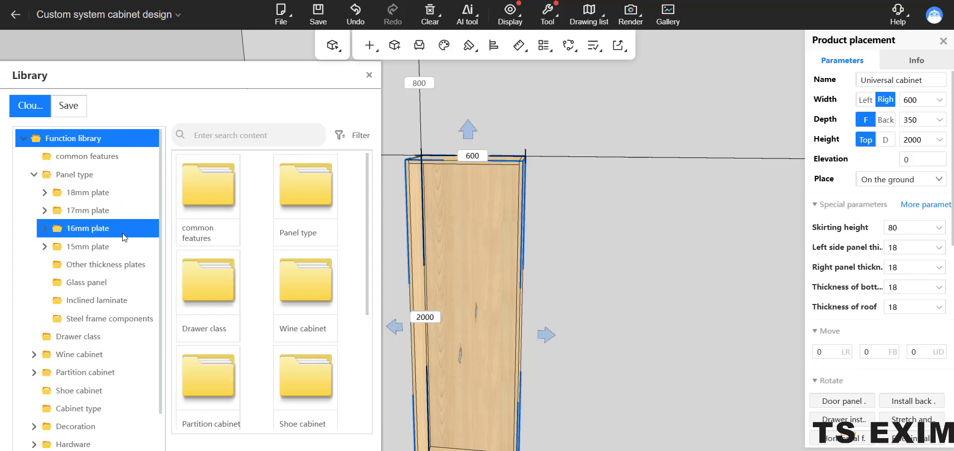
click(121, 271)
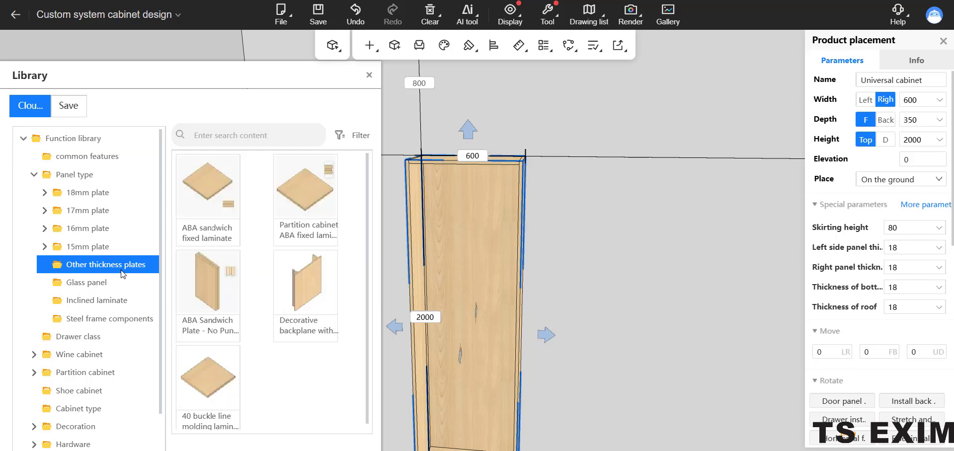
- Preview the ABA sandwich fixed laminate and insert it as a shelf in the cabinet's upper part, at an elevation of about 1454 mm
mouse_move(235, 167)
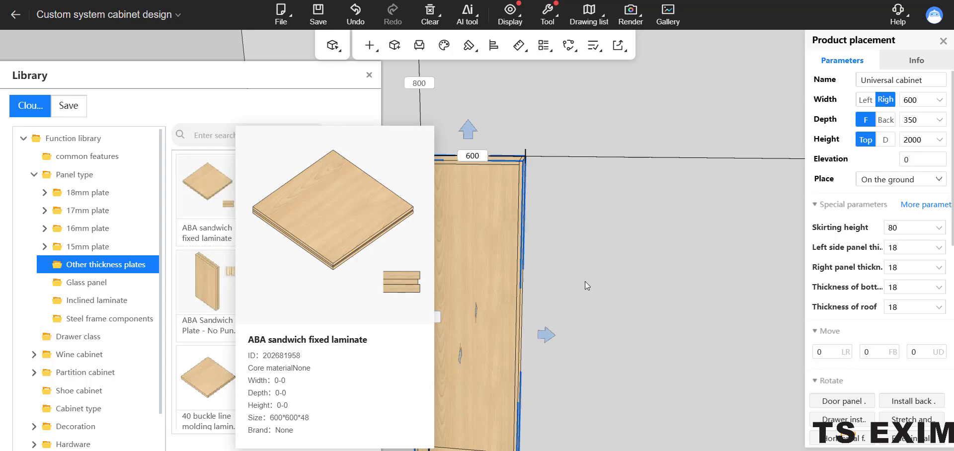
drag(585, 281, 355, 261)
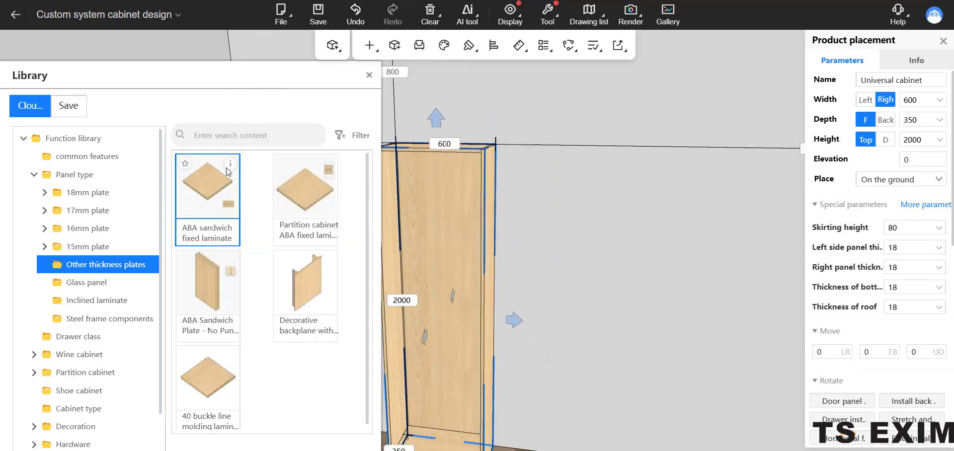
mouse_move(225, 166)
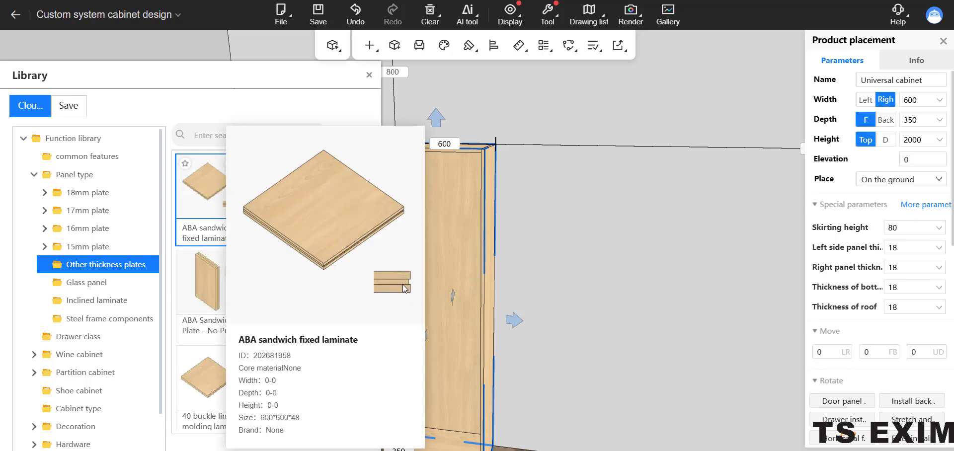
middle_drag(555, 322, 600, 307)
drag(204, 187, 482, 223)
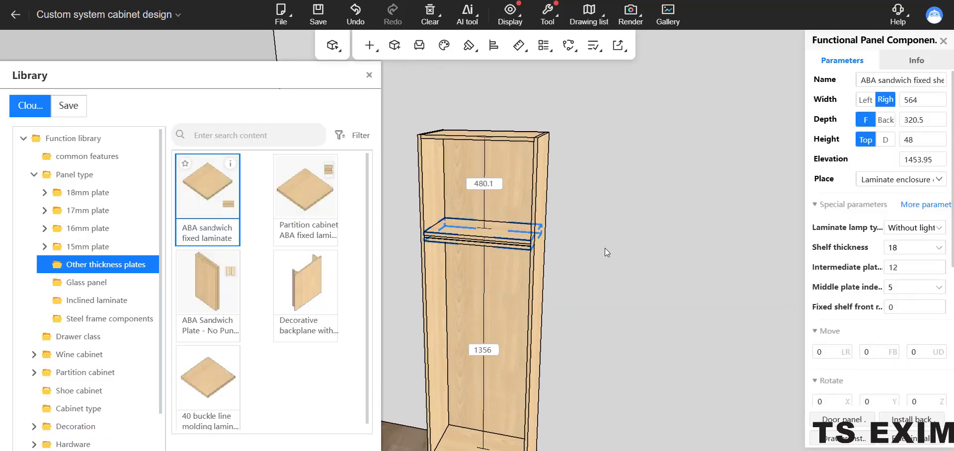
click(604, 248)
- Set the sandwich shelf's middle plate indentation to 15
scroll(604, 249, up, 2)
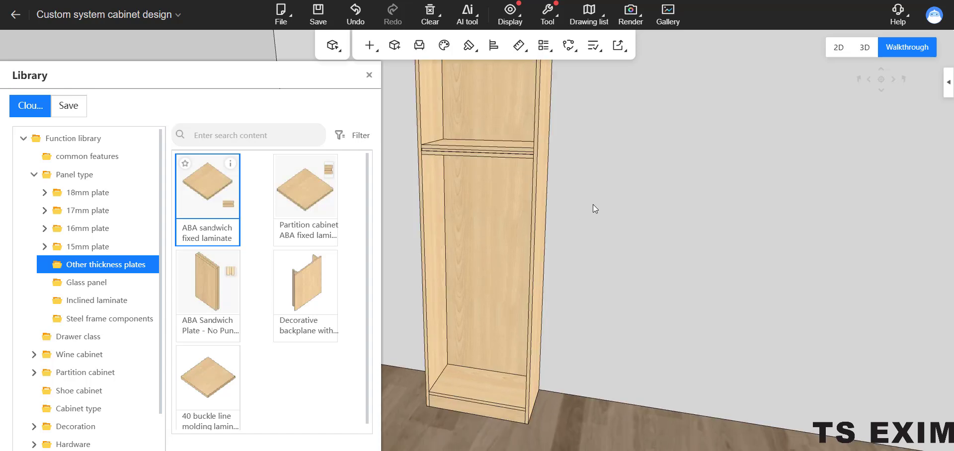
scroll(593, 218, up, 3)
drag(590, 249, 590, 227)
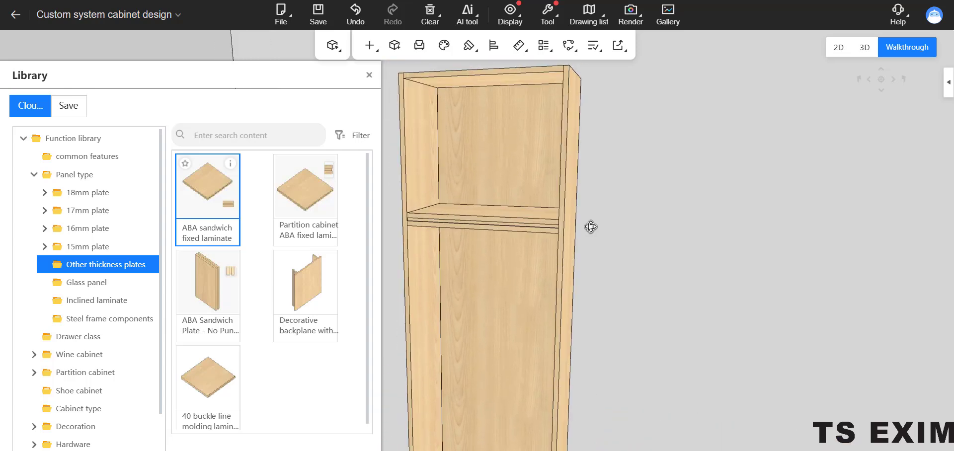
click(521, 218)
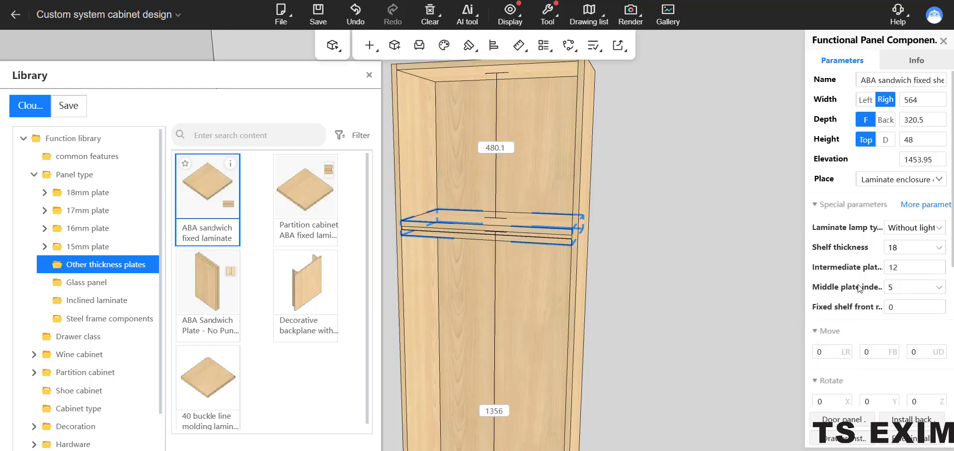
click(884, 292)
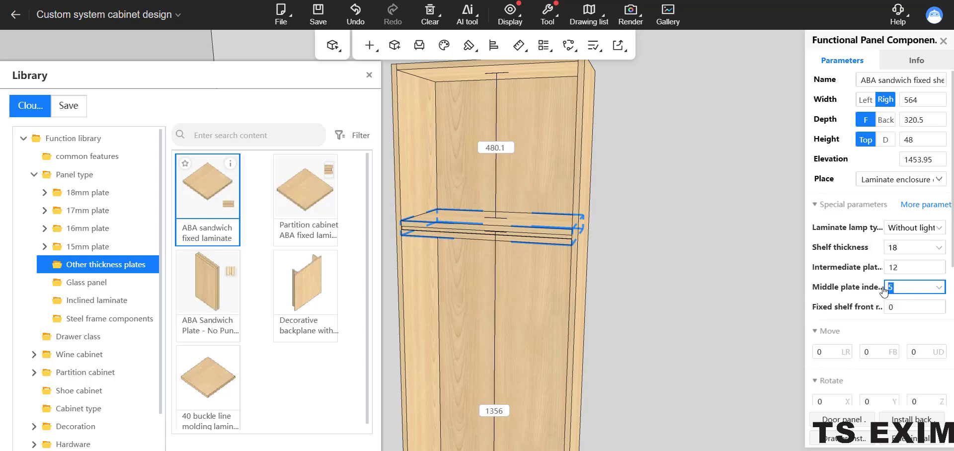
text(1)
click(712, 253)
- Examine the sandwich shelf's recessed middle plate up close, and close the function library
scroll(699, 224, up, 2)
right_drag(698, 224, 702, 200)
scroll(667, 201, up, 2)
drag(664, 209, 657, 200)
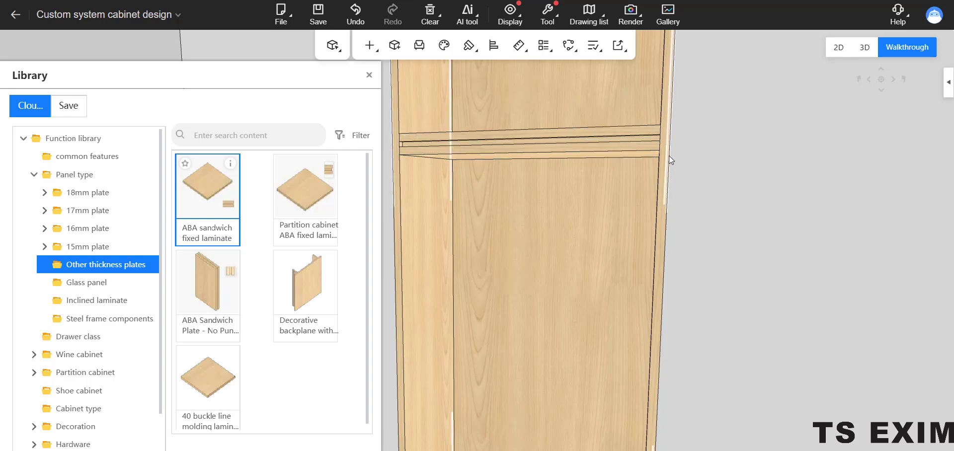
drag(669, 156, 506, 268)
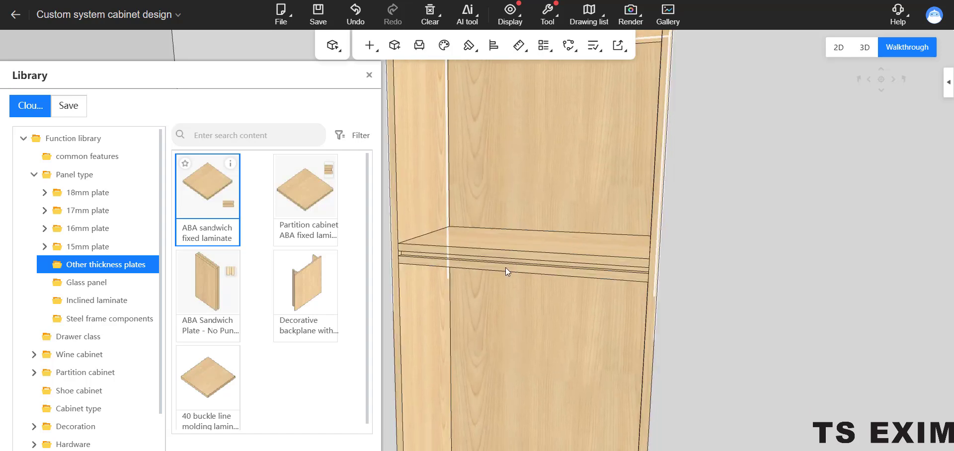
click(476, 263)
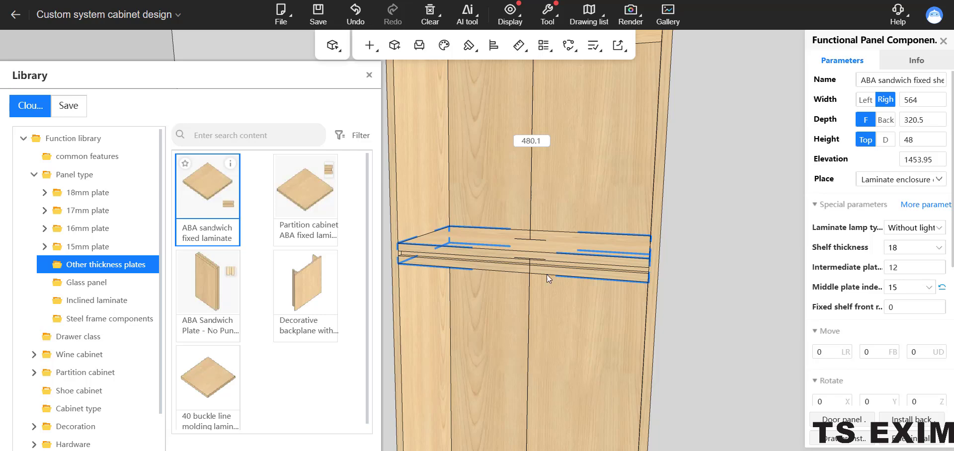
click(765, 288)
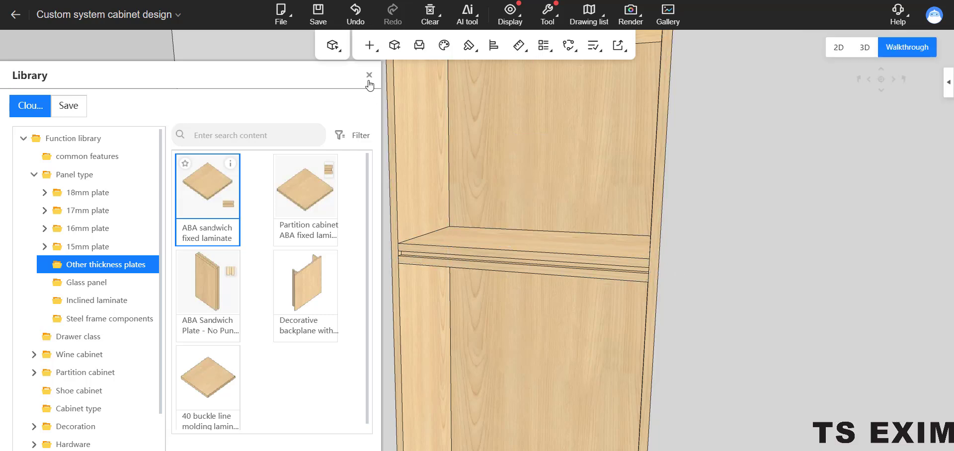
scroll(369, 83, down, 1)
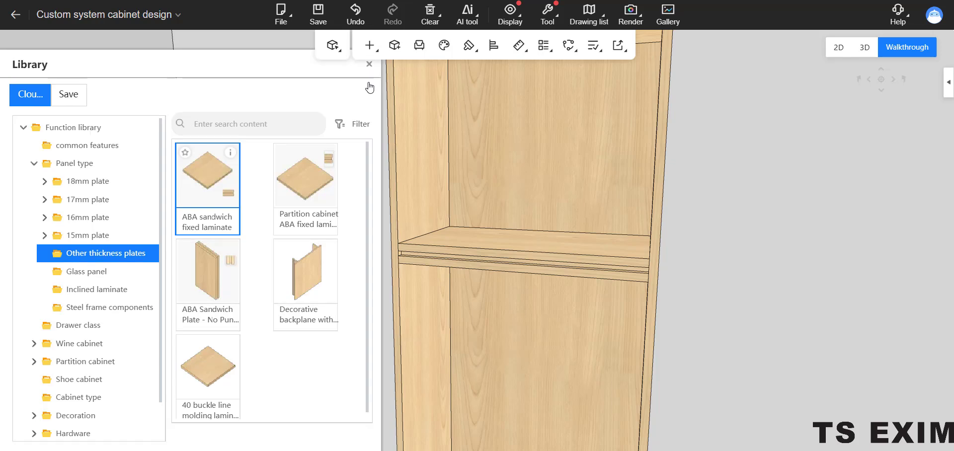
click(369, 65)
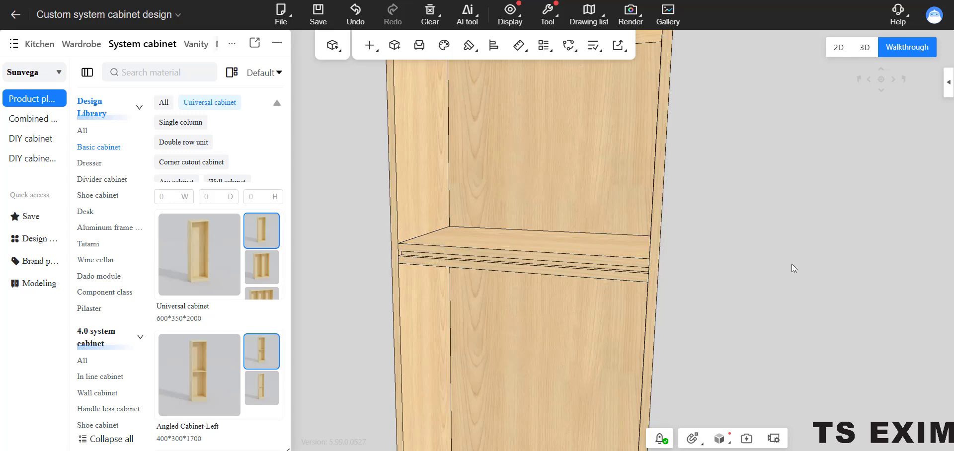
- Switch to part-level editing and apply the Wood stripe texture 0022 to the sandwich shelf's middle plate
key(2)
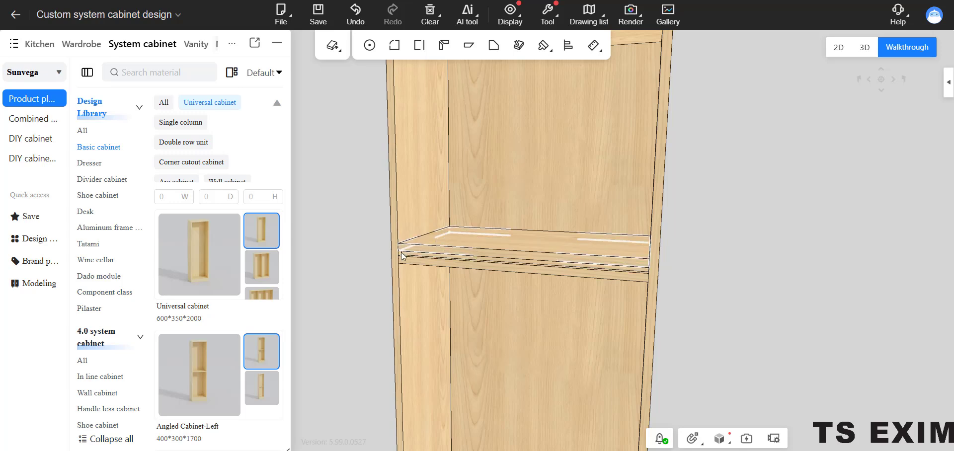
click(420, 255)
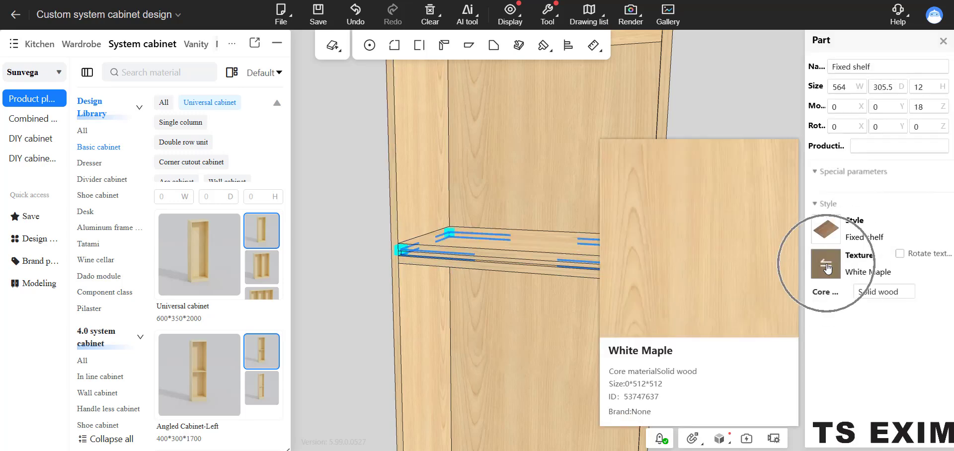
click(826, 267)
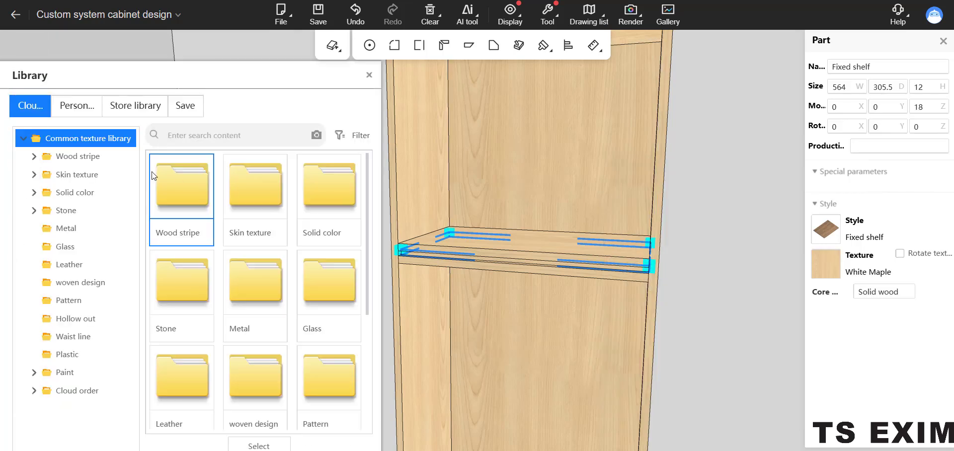
double_click(180, 219)
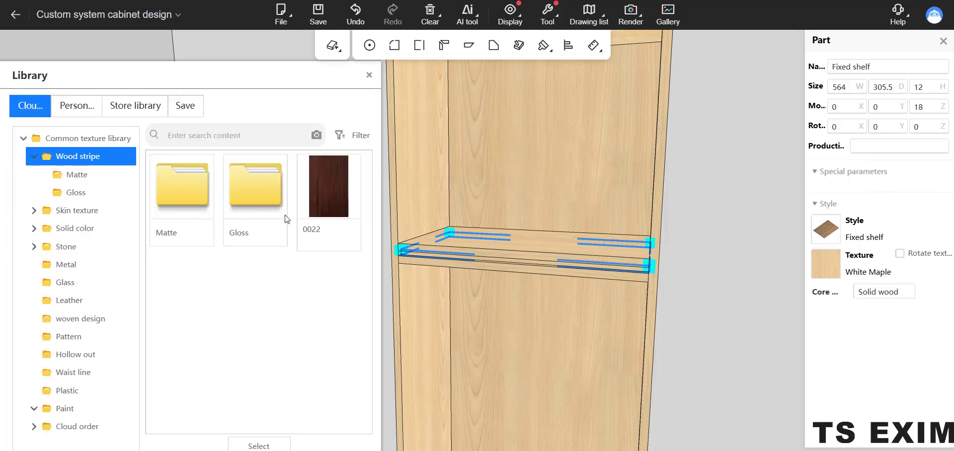
double_click(315, 199)
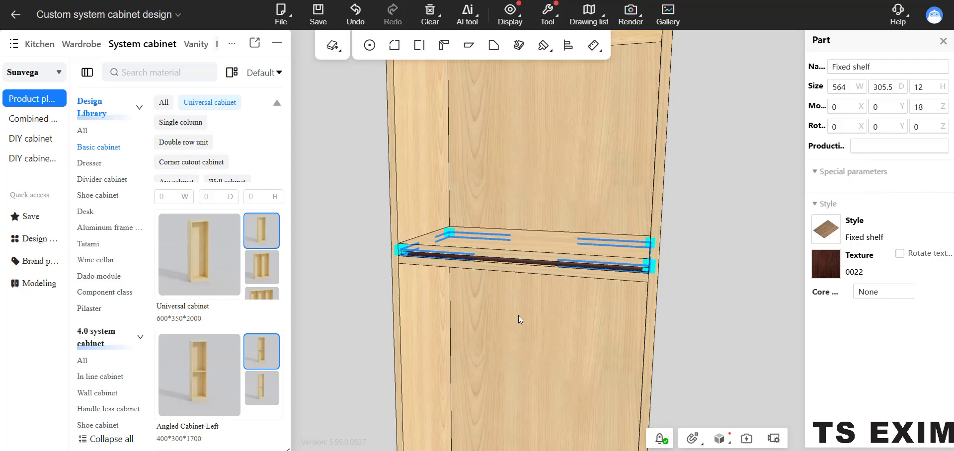
click(712, 252)
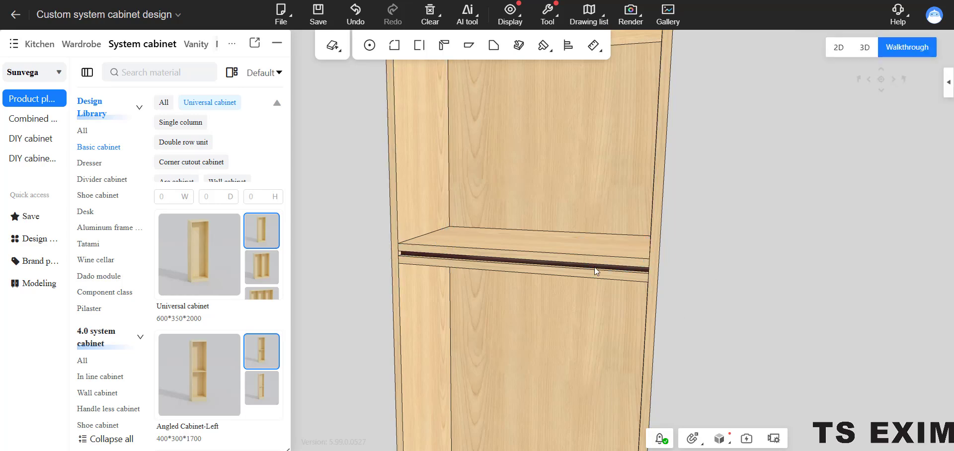
- Leave part-level editing and examine the sandwich shelf's dark middle plate from the cabinet's side
click(714, 280)
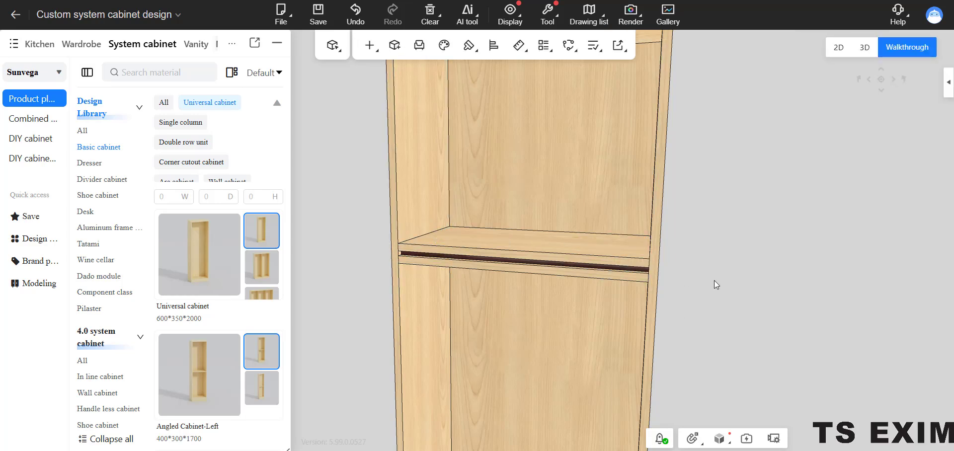
drag(677, 260, 637, 417)
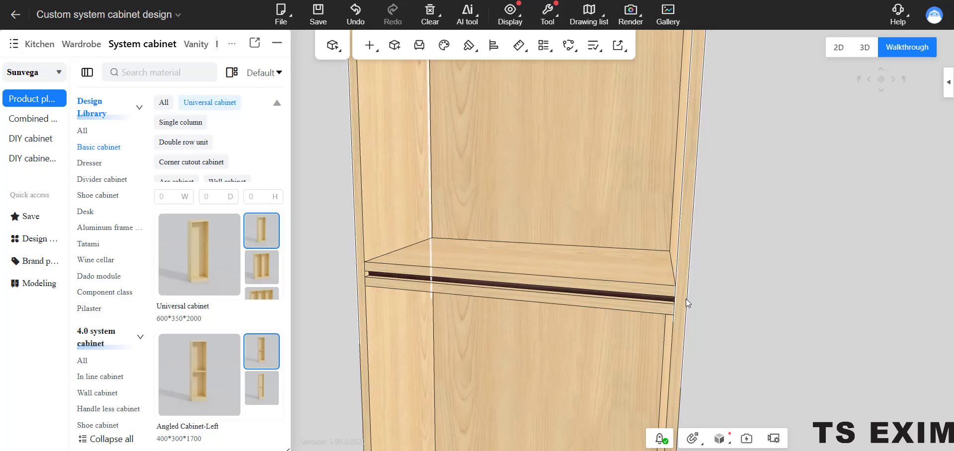
drag(745, 288, 574, 328)
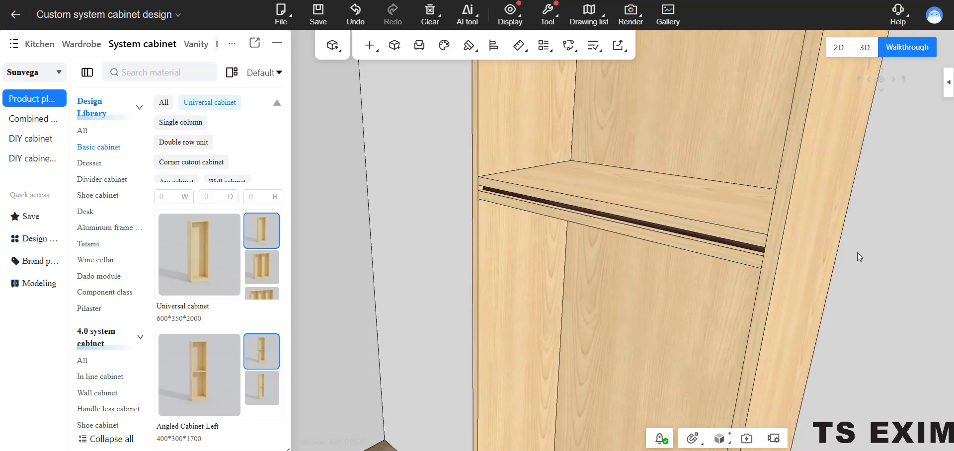
mouse_move(857, 252)
mouse_down()
mouse_move(846, 256)
mouse_move(853, 253)
mouse_up()
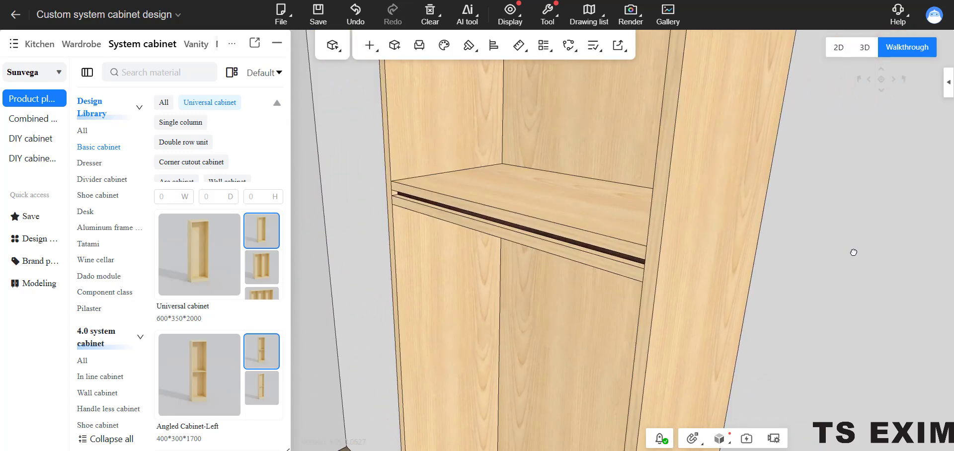
- In part-level editing, miter the lower front edge of the shelf's upper plate with straight edge 3 and hypotenuse angle 45
key(Tab)
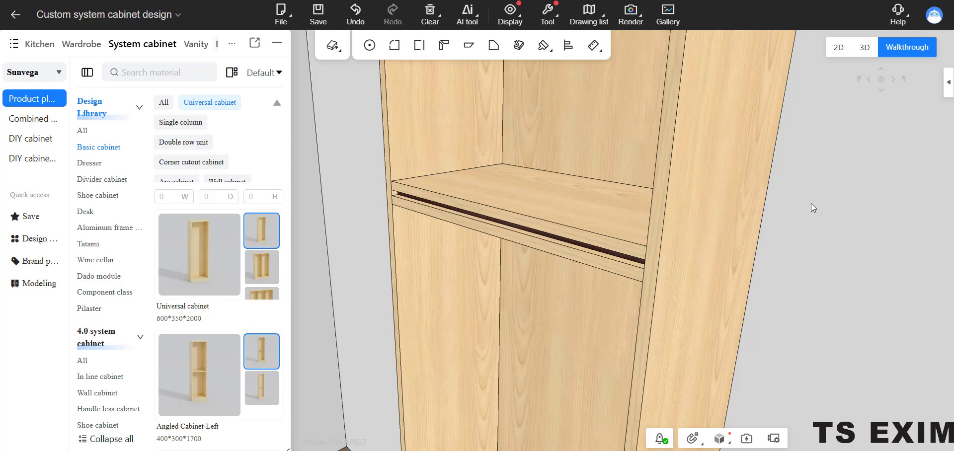
click(463, 50)
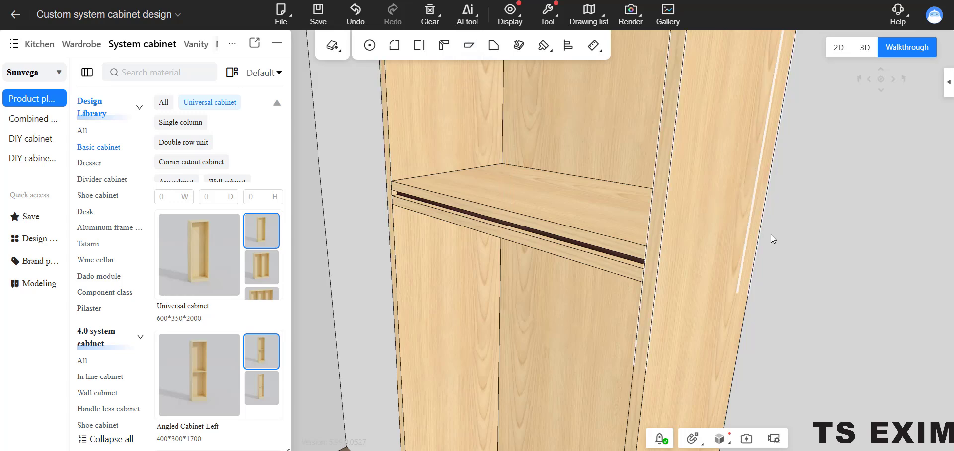
click(465, 53)
drag(370, 77, 212, 56)
scroll(362, 198, up, 3)
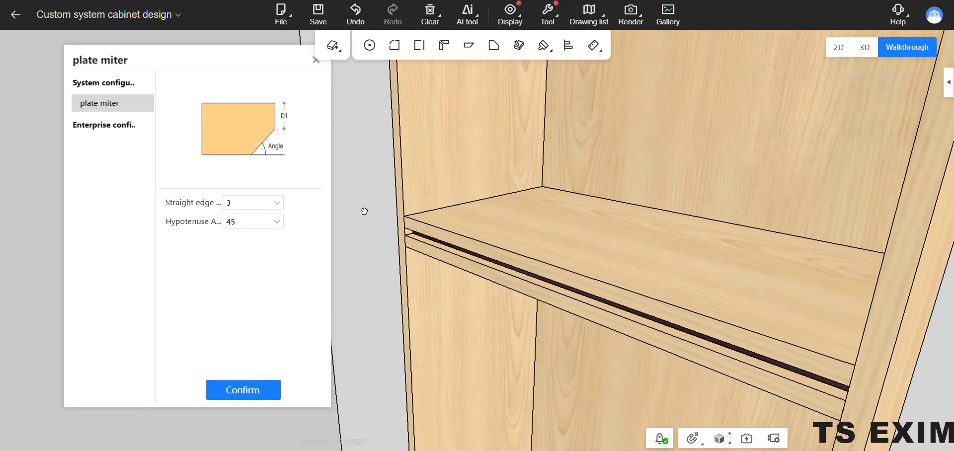
click(468, 249)
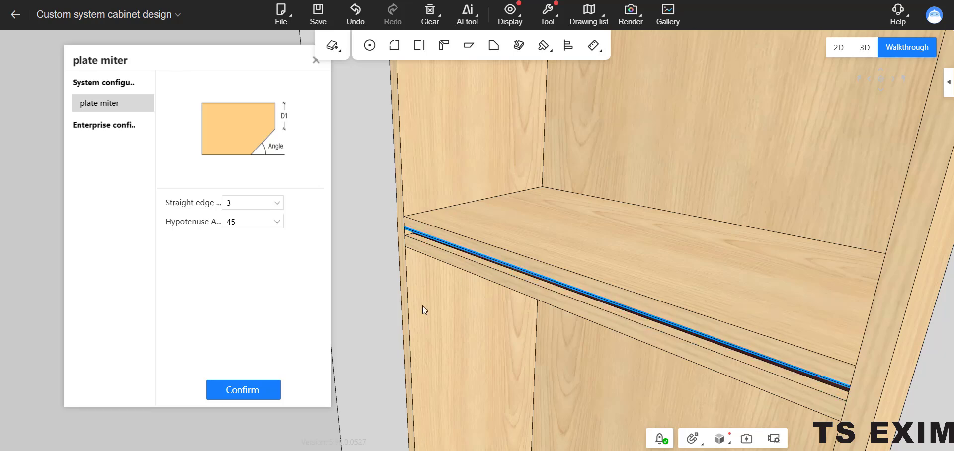
click(241, 390)
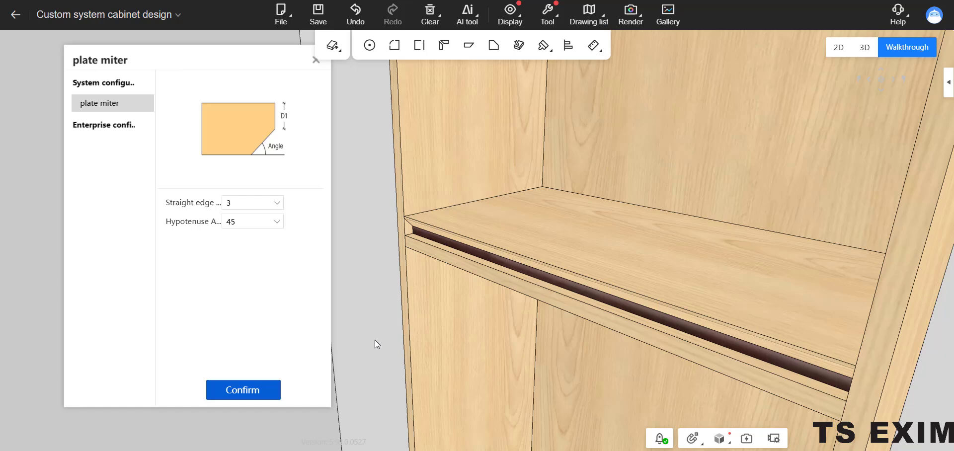
- Miter the upper front edge of the shelf's lower plate with straight edge 3 and angle 45, and close the plate miter settings
click(436, 249)
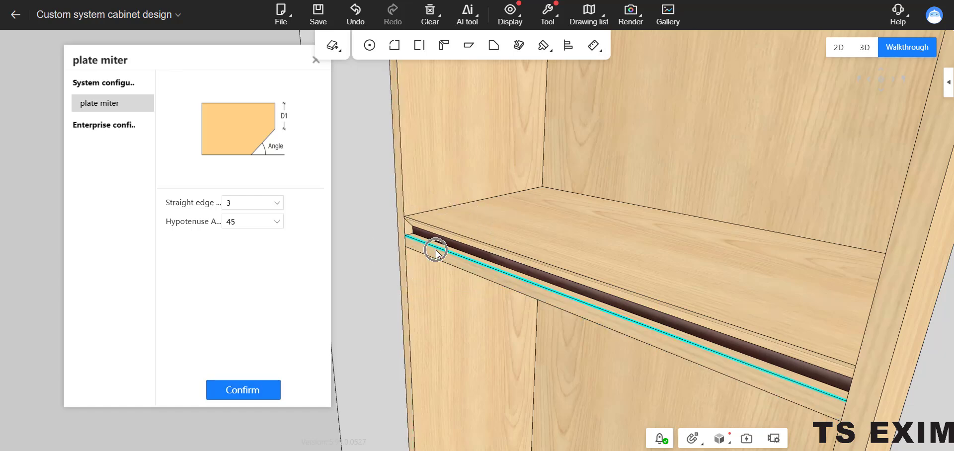
scroll(435, 252, up, 1)
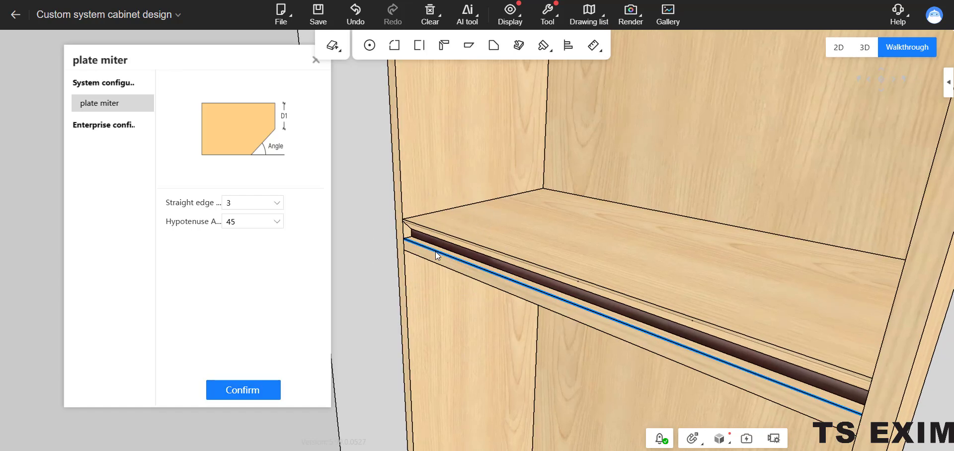
click(242, 390)
scroll(364, 304, down, 3)
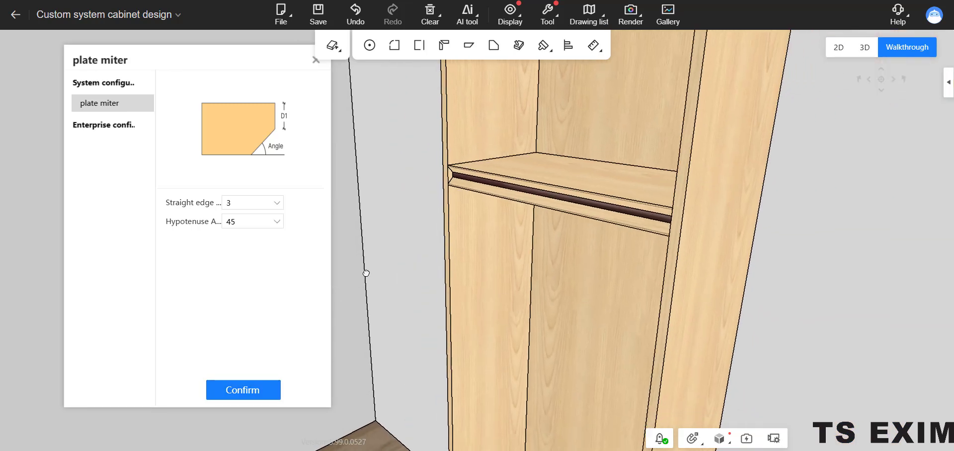
click(316, 60)
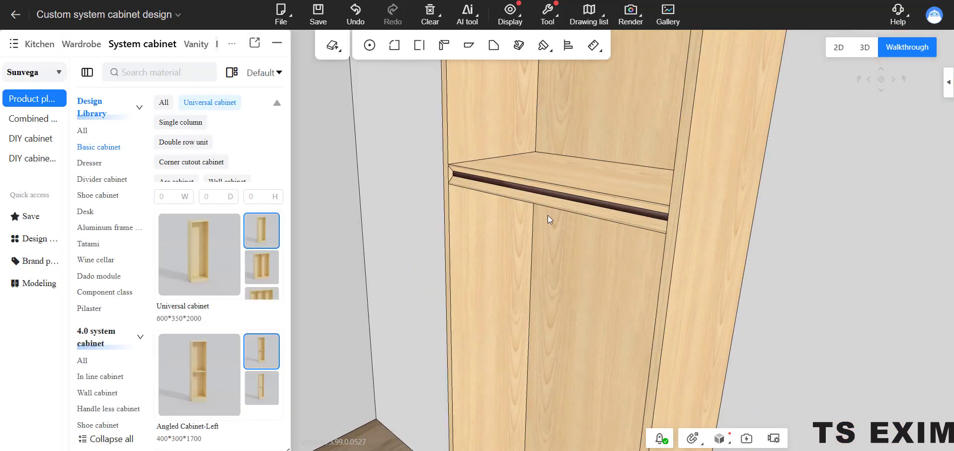
- Return to component-level editing and evenly divide the cabinet with three of the mitered sandwich shelves
double_click(402, 264)
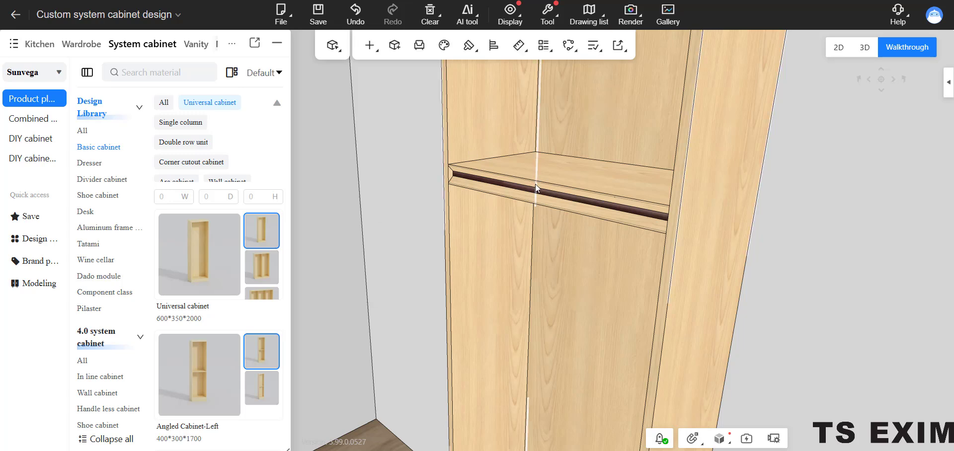
scroll(744, 267, down, 3)
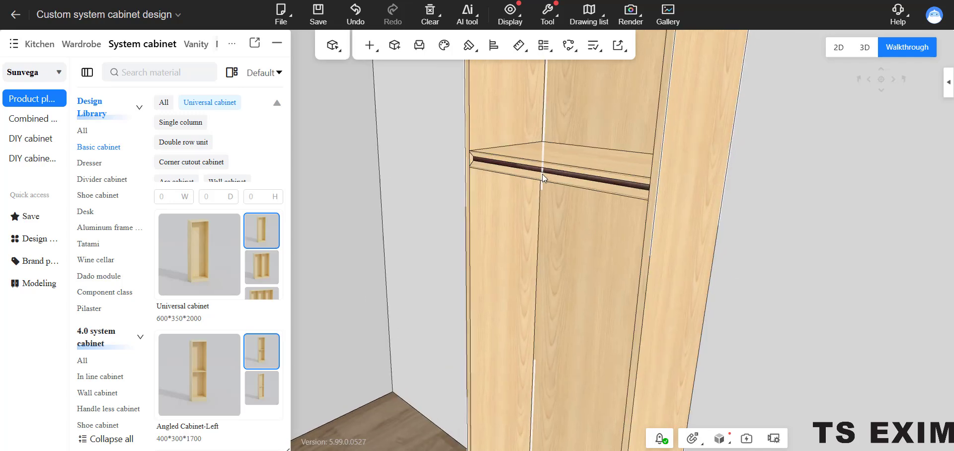
drag(544, 247, 547, 222)
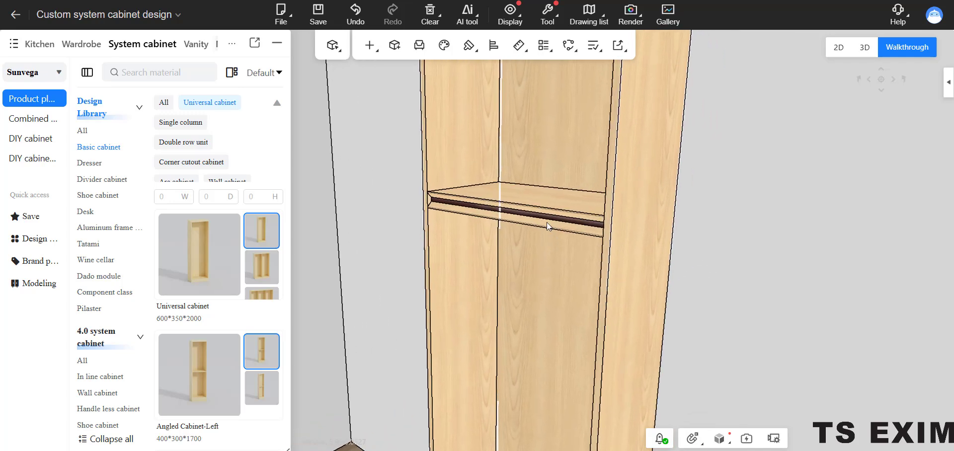
click(541, 206)
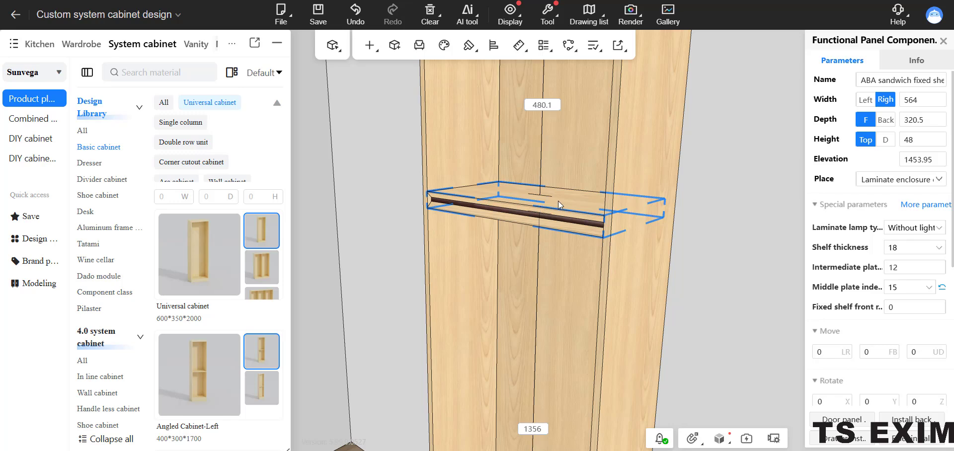
right_click(558, 201)
mouse_move(609, 372)
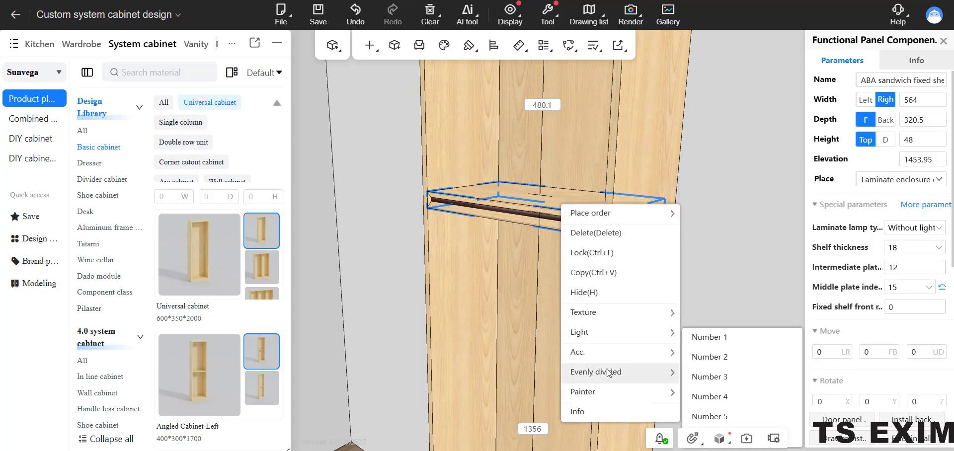
click(716, 377)
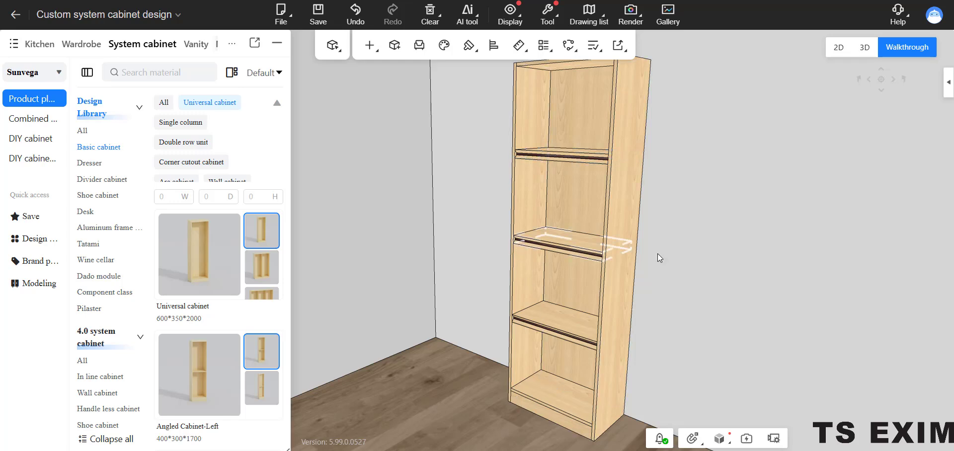
drag(666, 258, 665, 272)
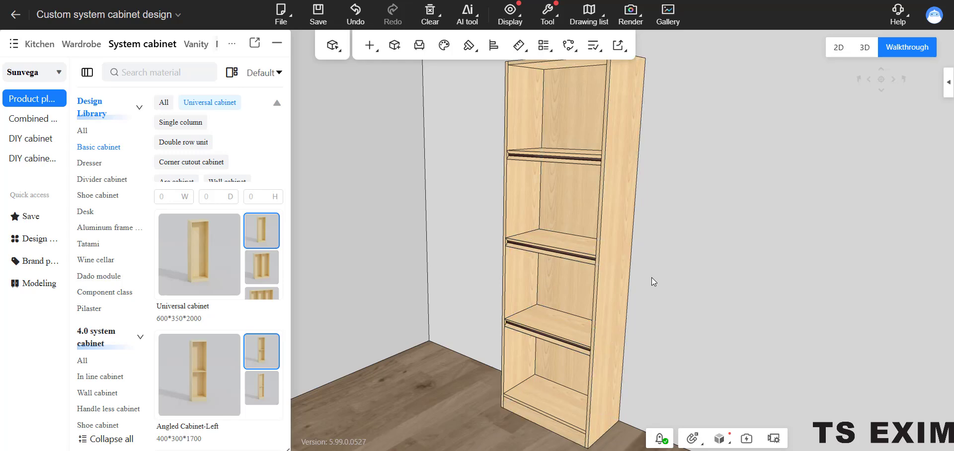
drag(652, 277, 641, 298)
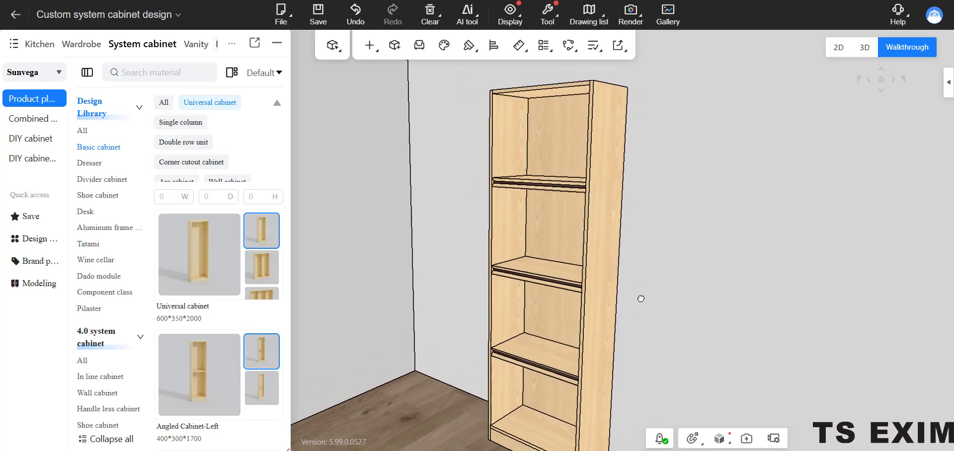